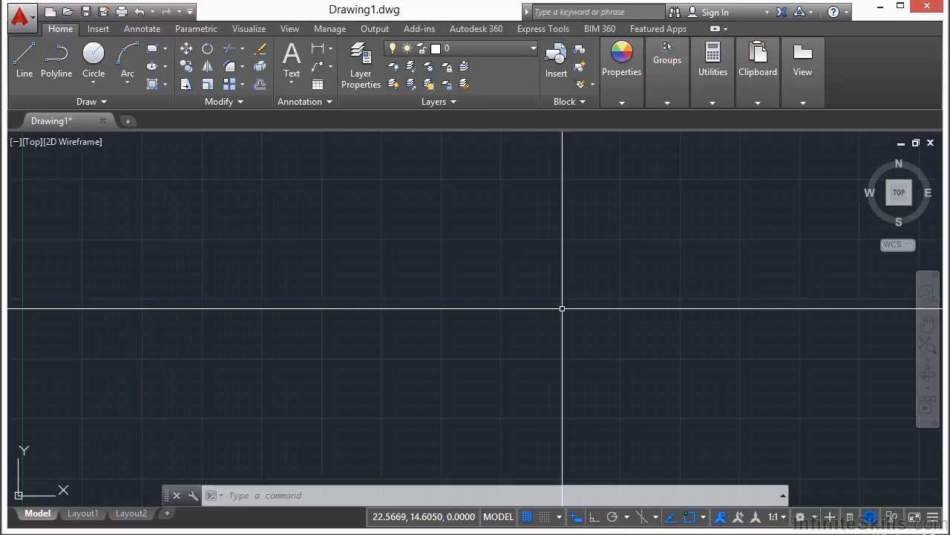
Create a small multiline text block reading "i can write something rather long and it will automatically wrap.".
{"action": "type", "text": "MTEXT"}
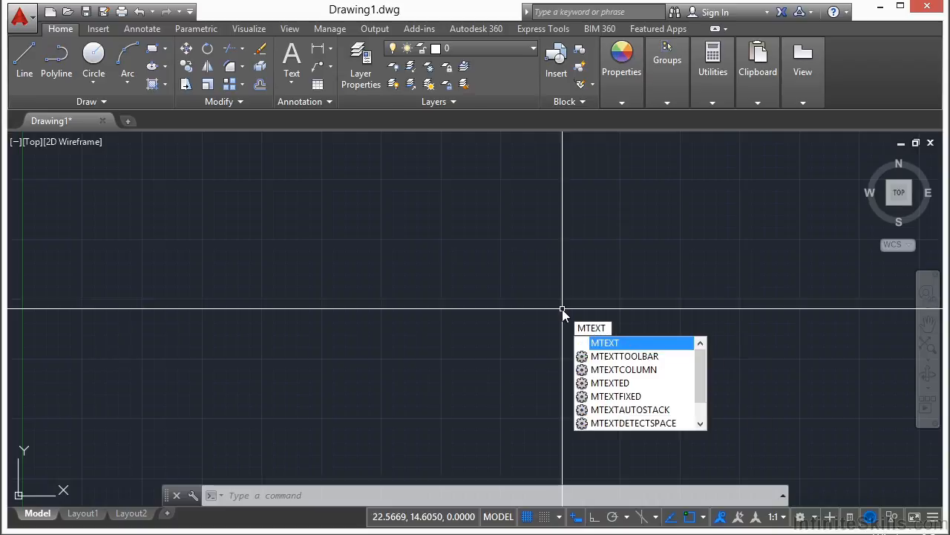
{"action": "key", "text": "Return"}
{"action": "left_click", "coordinate": [303, 197]}
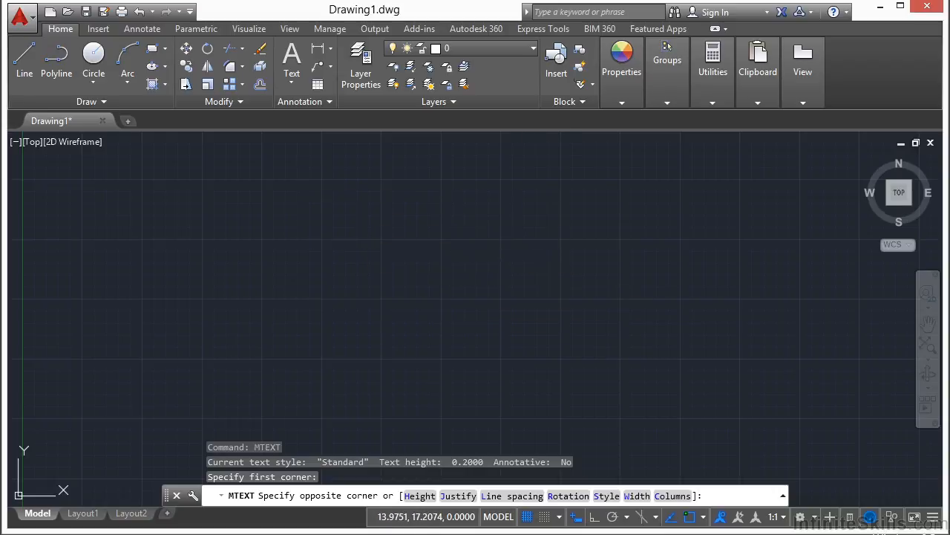
{"action": "left_click", "coordinate": [358, 249]}
{"action": "type", "text": "i can write something"}
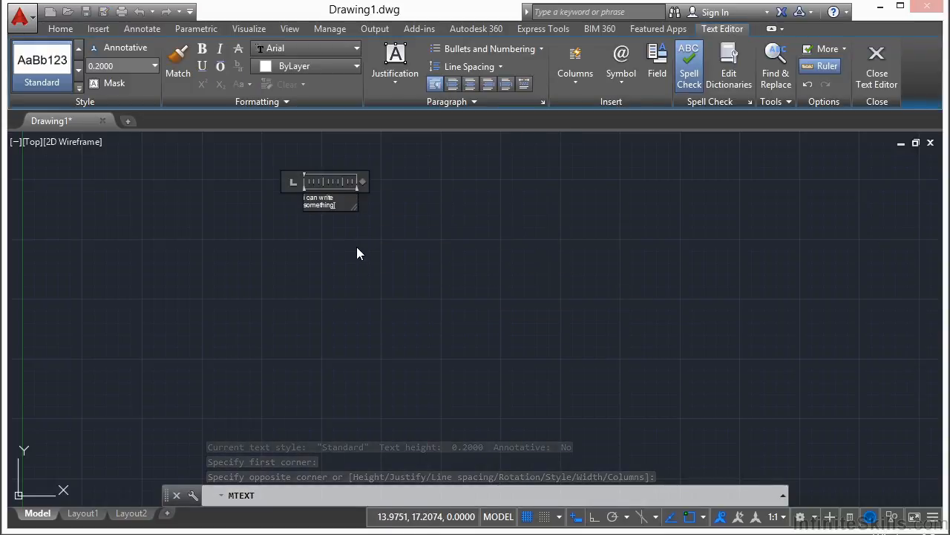
{"action": "type", "text": " rather long and it will"}
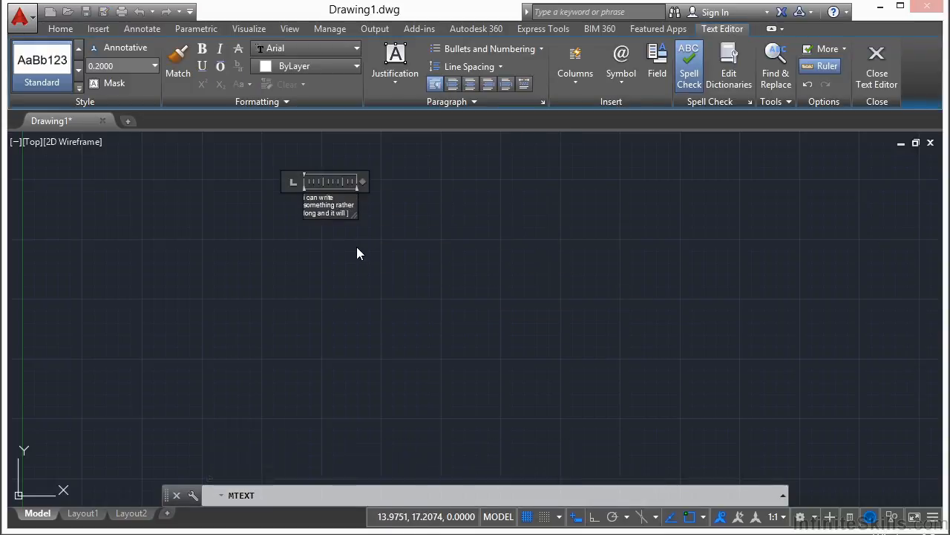
{"action": "type", "text": " automatically wrap."}
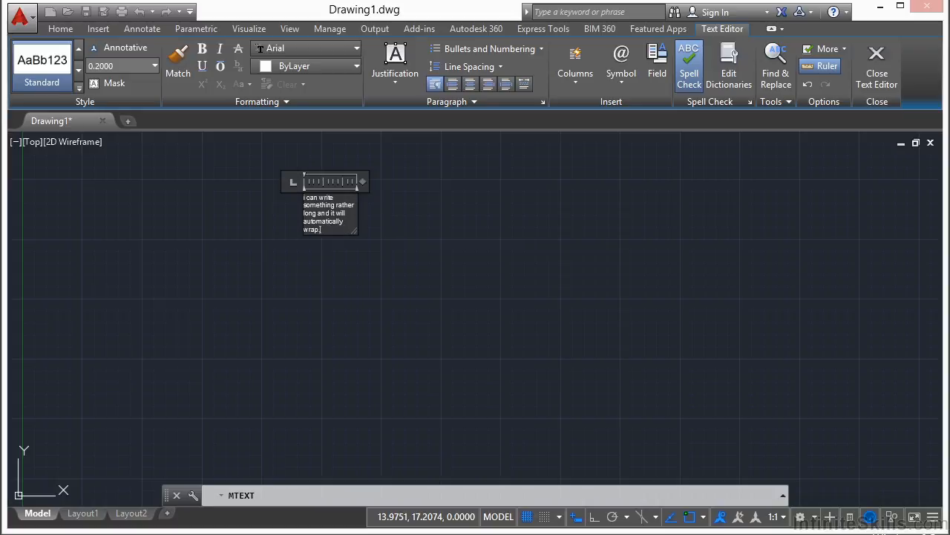
{"action": "left_click", "coordinate": [388, 212]}
Move the multiline text block to a new spot in the drawing by its insertion-point grip.
{"action": "scroll", "coordinate": [262, 176], "scroll_direction": "up", "scroll_amount": 2}
{"action": "scroll", "coordinate": [262, 176], "scroll_direction": "up", "scroll_amount": 2}
{"action": "left_click", "coordinate": [398, 230]}
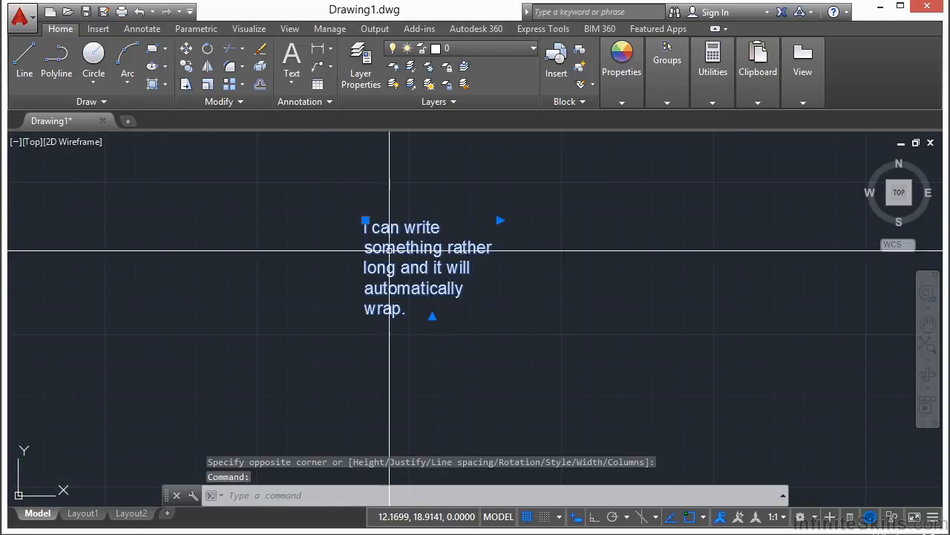
{"action": "left_click", "coordinate": [363, 221]}
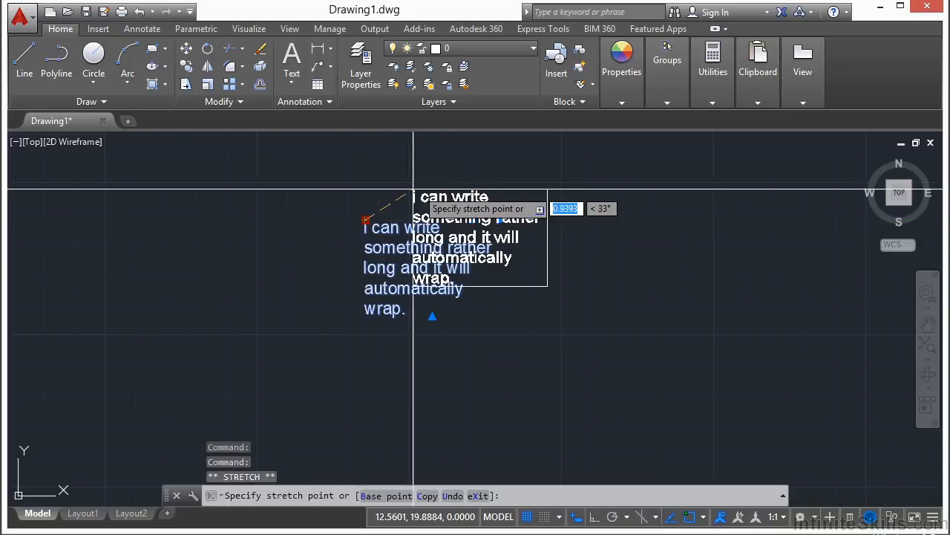
{"action": "scroll", "coordinate": [361, 205], "scroll_direction": "down", "scroll_amount": 2}
{"action": "left_click", "coordinate": [253, 272]}
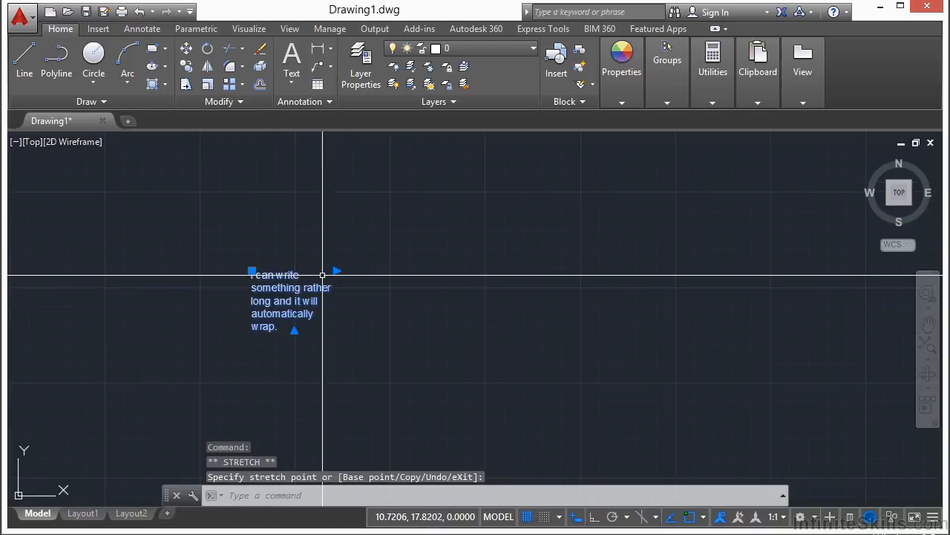
Resize the text frame with its grips, extending its height downward and adjusting its width so the text wraps onto four lines.
{"action": "left_click", "coordinate": [336, 270]}
{"action": "left_click", "coordinate": [417, 276]}
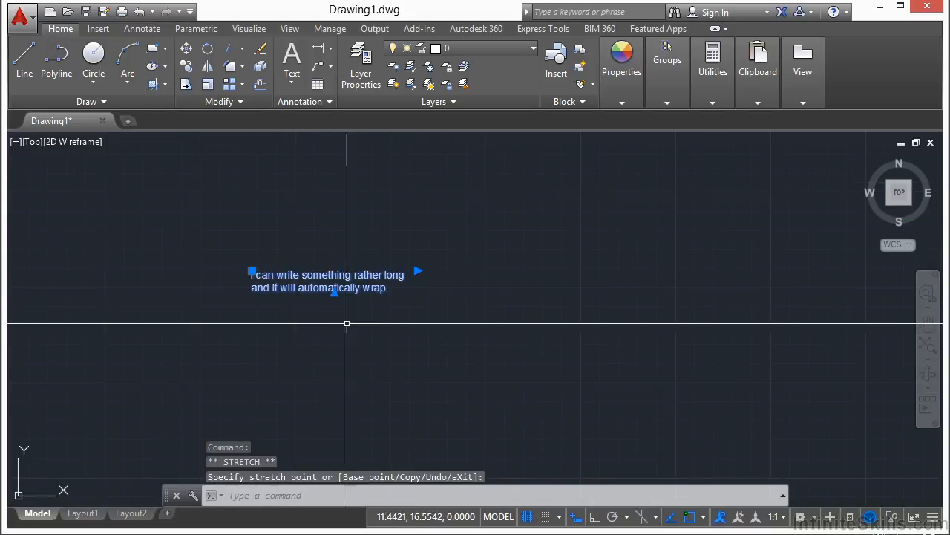
{"action": "left_click", "coordinate": [334, 292]}
{"action": "left_click", "coordinate": [334, 357]}
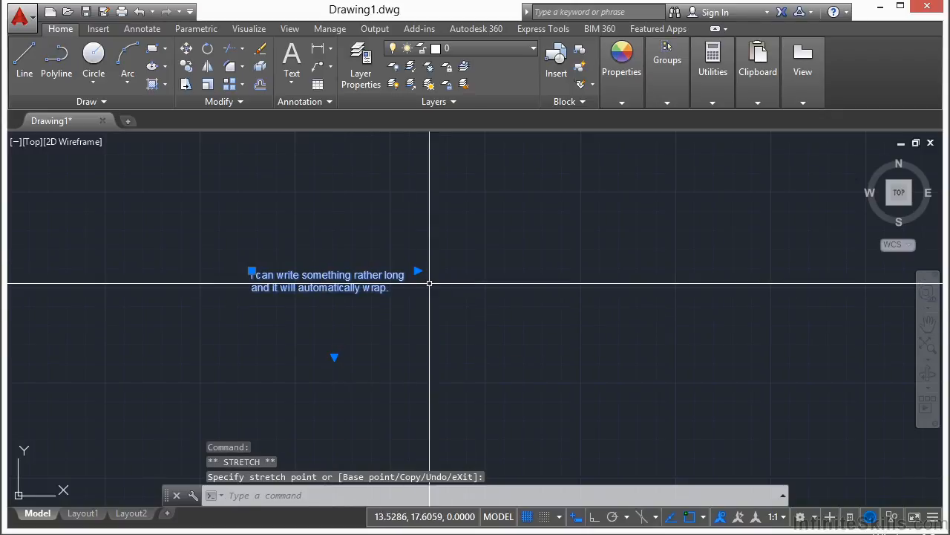
{"action": "left_click", "coordinate": [418, 271]}
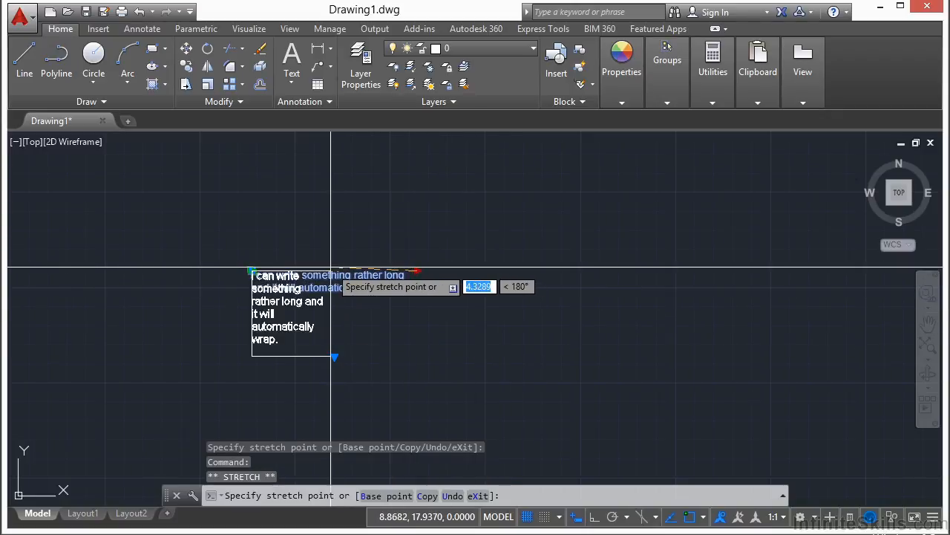
{"action": "key", "text": "Escape"}
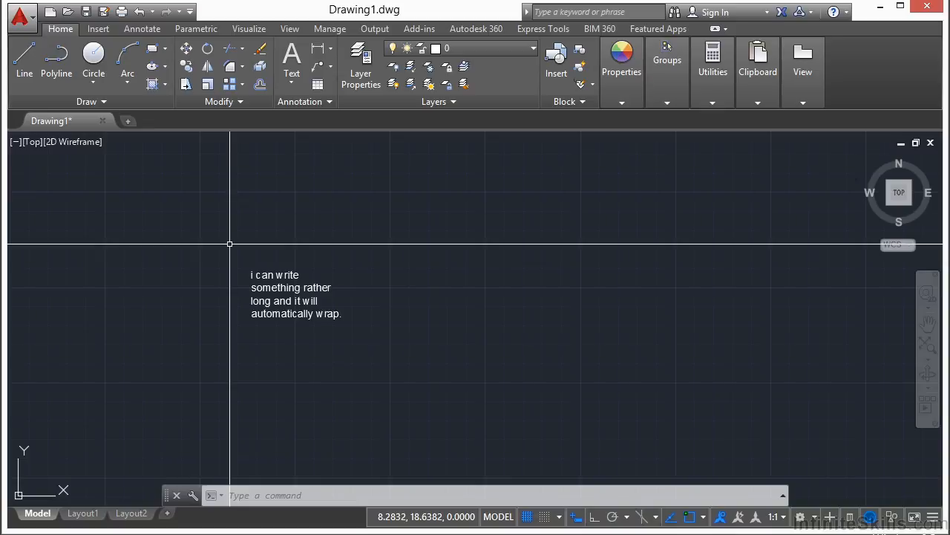
Open the multiline text for editing, review the symbol insertion and column options, and leave the editor.
{"action": "double_click", "coordinate": [275, 288]}
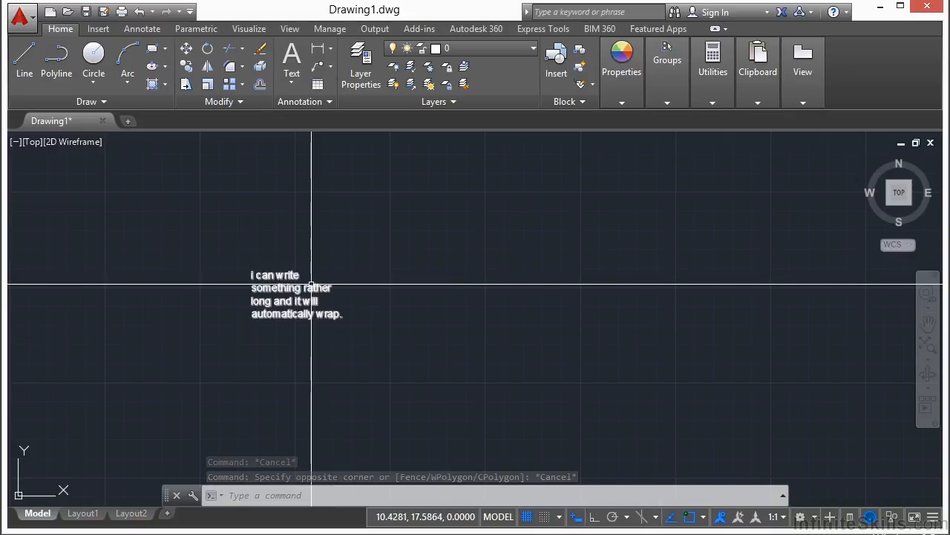
{"action": "mouse_move", "coordinate": [308, 286]}
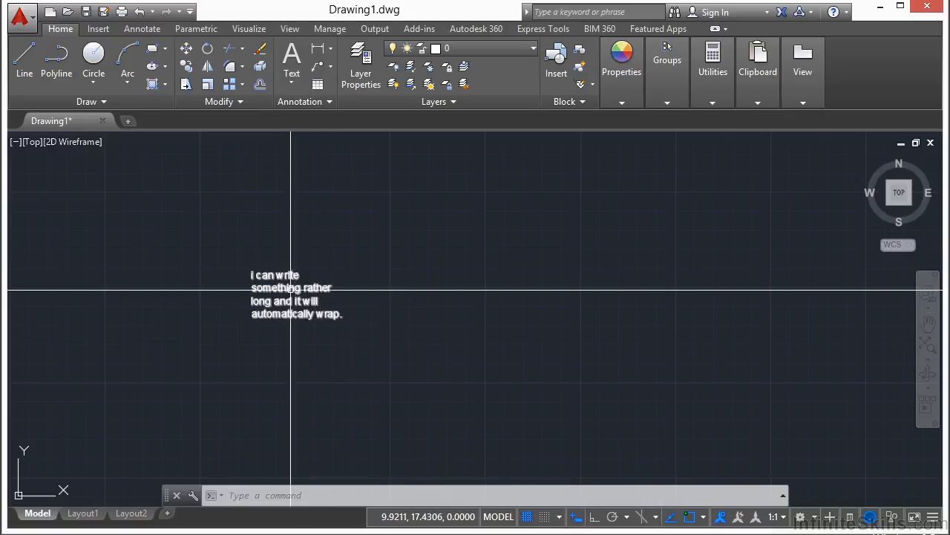
{"action": "double_click", "coordinate": [290, 289]}
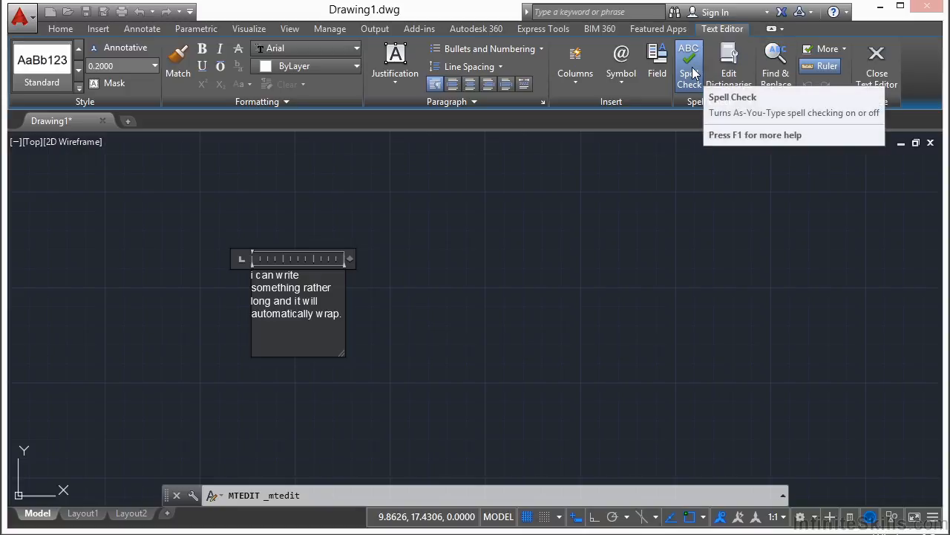
{"action": "left_click", "coordinate": [622, 80]}
{"action": "left_click", "coordinate": [577, 83]}
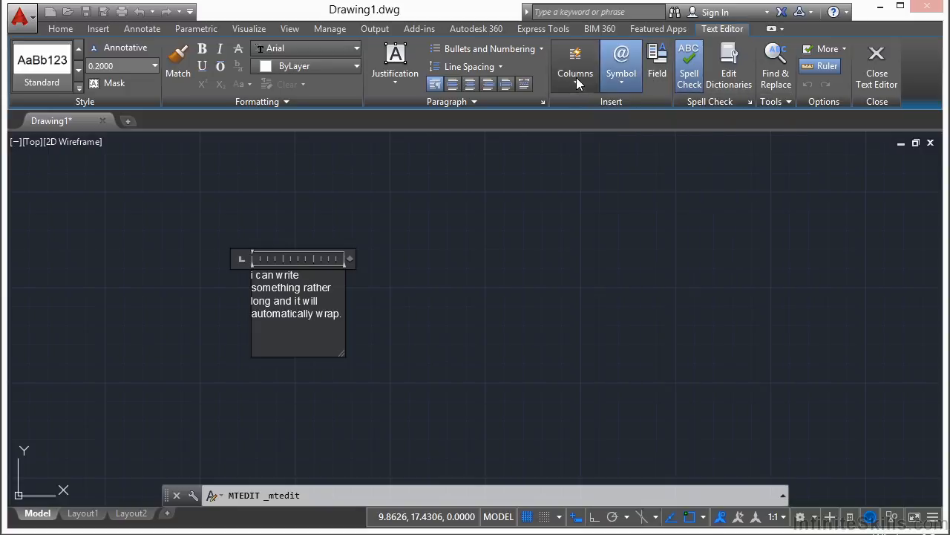
{"action": "left_click", "coordinate": [576, 74]}
{"action": "mouse_move", "coordinate": [595, 126]}
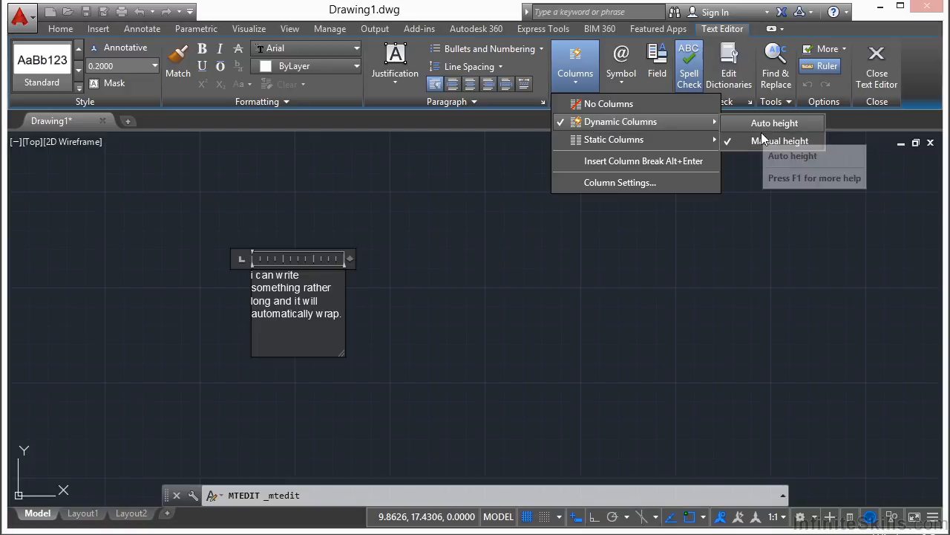
{"action": "left_click", "coordinate": [765, 187]}
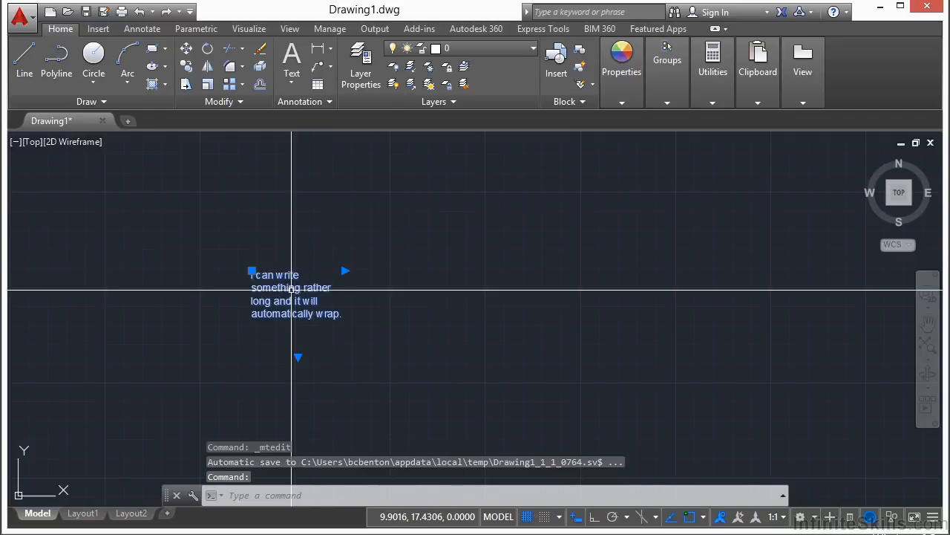
Reopen the text for editing and examine its justification, paragraph, bullets and numbering, font and colour options.
{"action": "double_click", "coordinate": [291, 293]}
{"action": "left_click", "coordinate": [392, 81]}
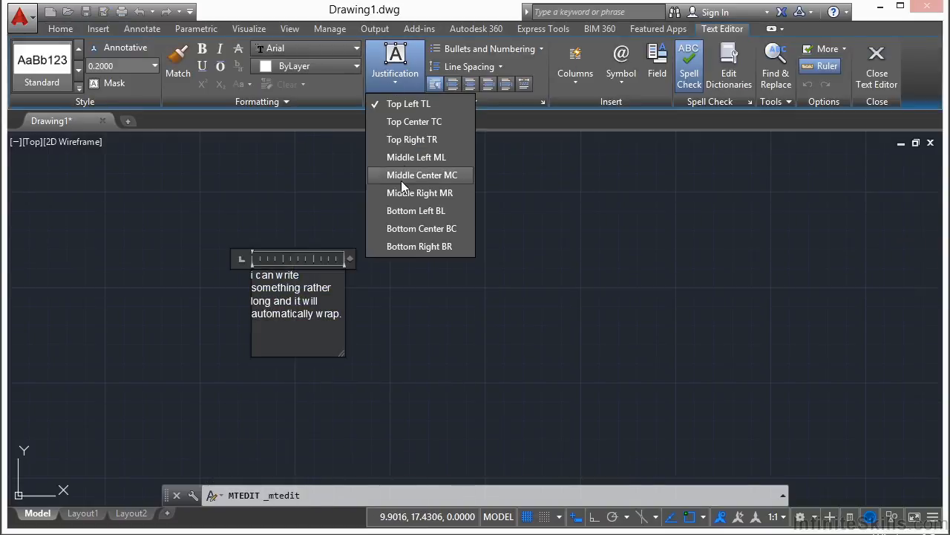
{"action": "left_click", "coordinate": [401, 78]}
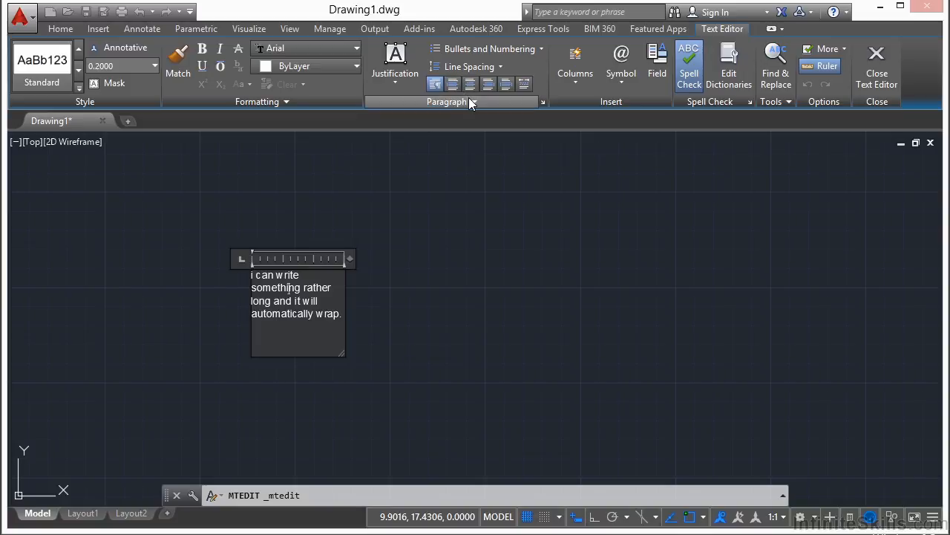
{"action": "left_click", "coordinate": [469, 100]}
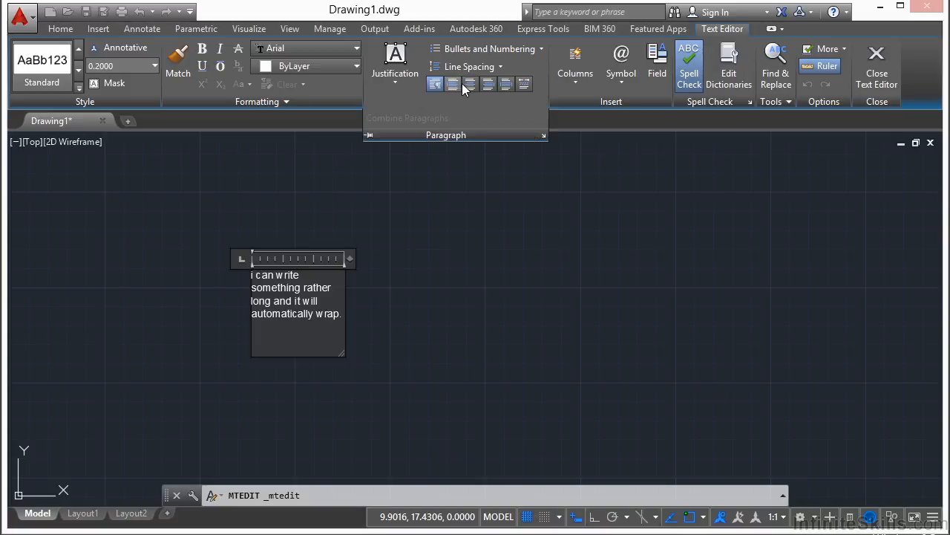
{"action": "left_click", "coordinate": [531, 46]}
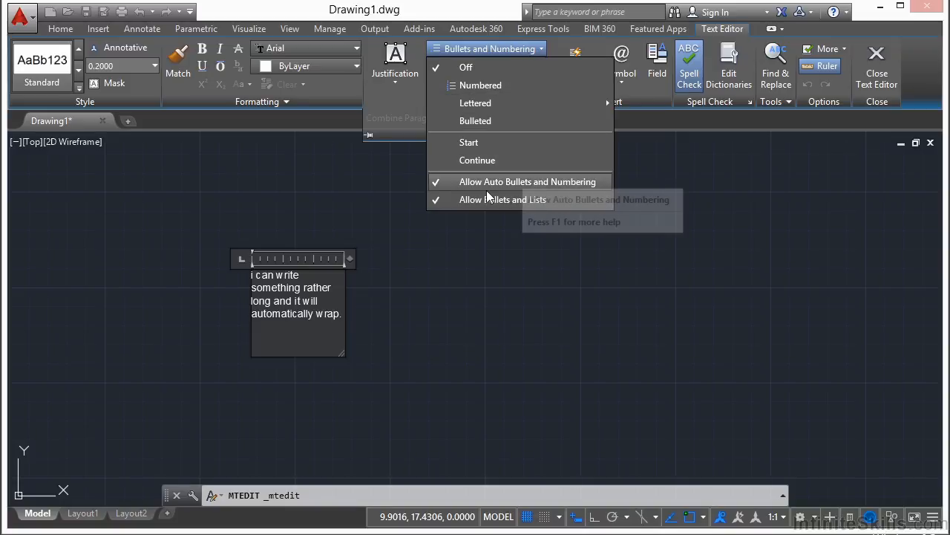
{"action": "left_click", "coordinate": [356, 50]}
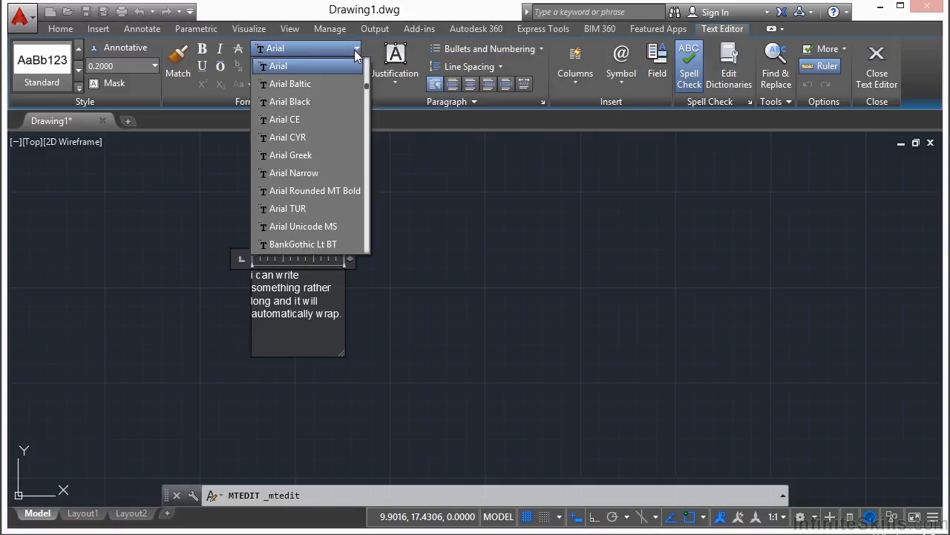
{"action": "left_click", "coordinate": [337, 47]}
{"action": "left_click", "coordinate": [348, 66]}
{"action": "left_click", "coordinate": [324, 67]}
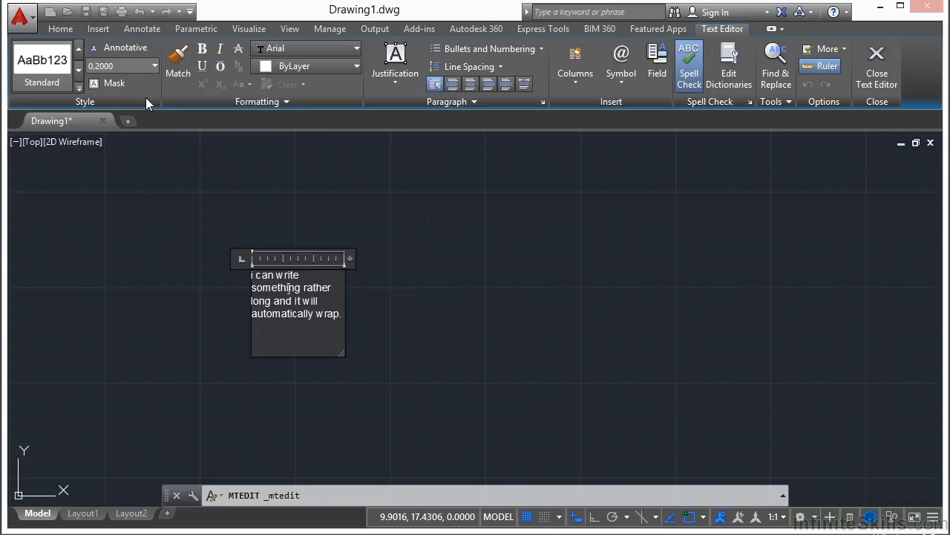
Try to set the text height to 0.1200 without any text highlighted.
{"action": "left_click", "coordinate": [155, 66]}
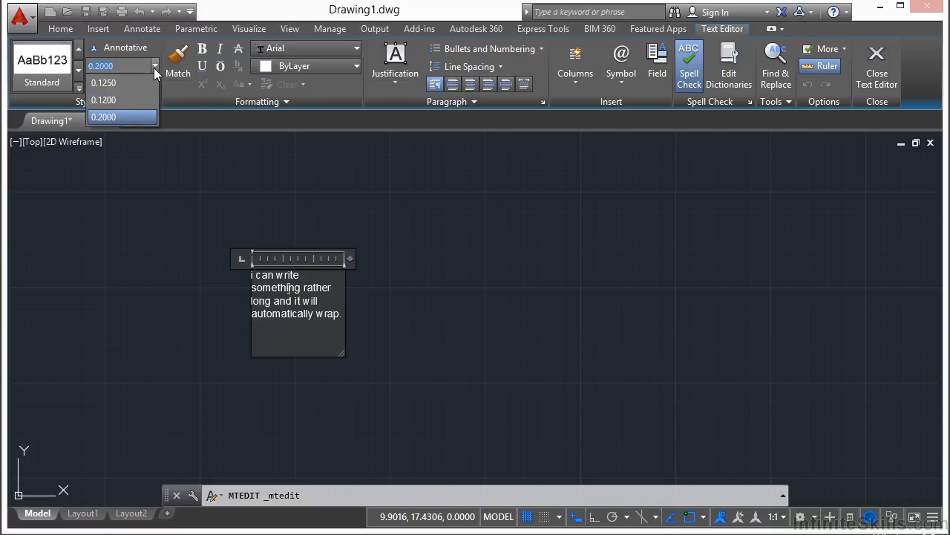
{"action": "left_click", "coordinate": [121, 99]}
{"action": "left_click", "coordinate": [332, 319]}
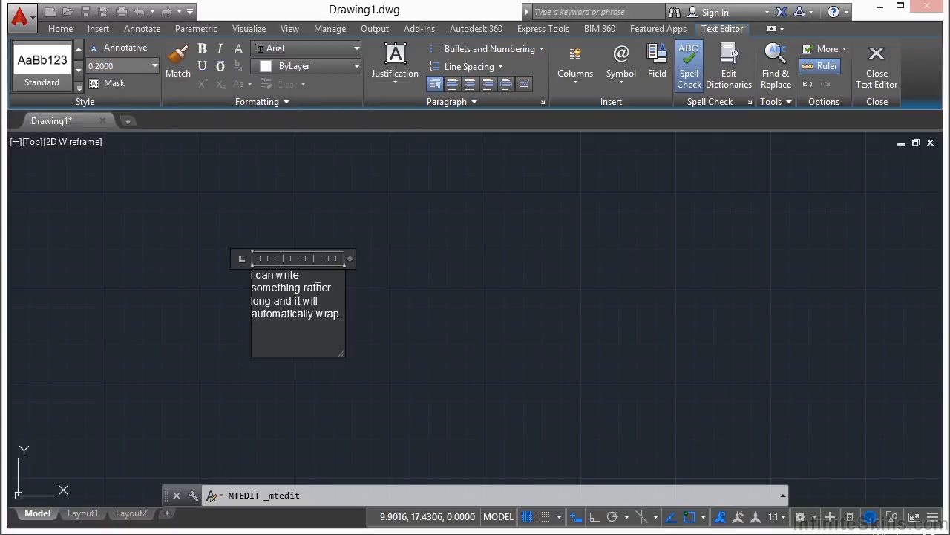
Format the entire text with a height of 0.1250, bold and strikethrough, and finish editing.
{"action": "left_click_drag", "start_coordinate": [349, 325], "coordinate": [247, 272]}
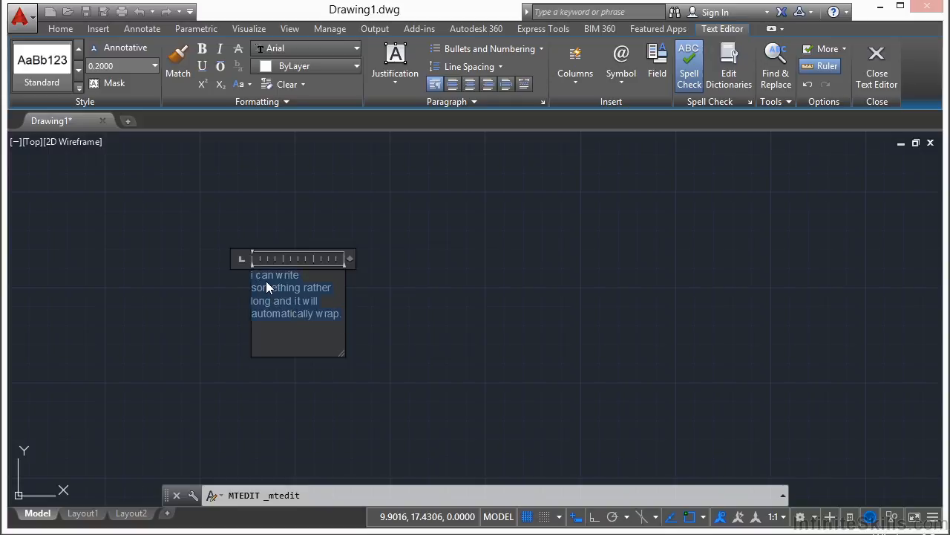
{"action": "left_click", "coordinate": [155, 66]}
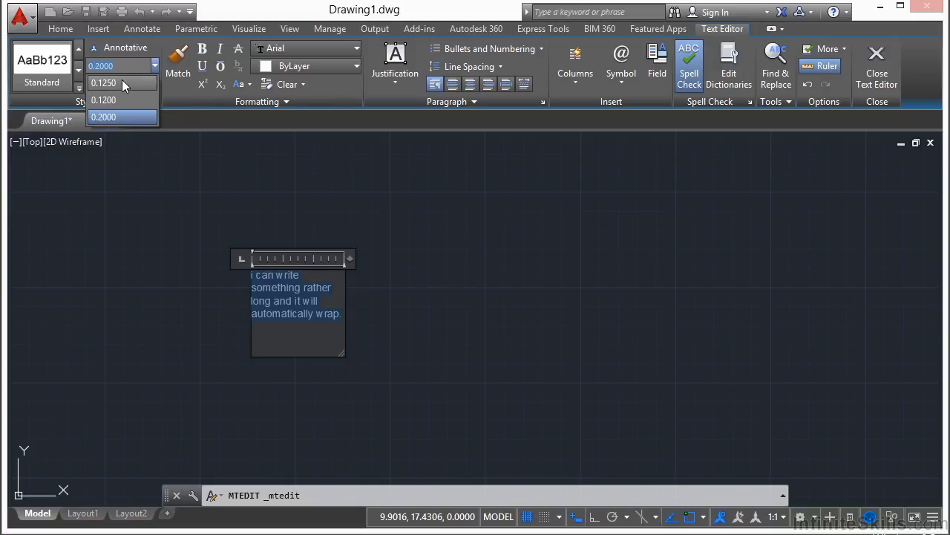
{"action": "left_click", "coordinate": [112, 80]}
{"action": "left_click", "coordinate": [202, 49]}
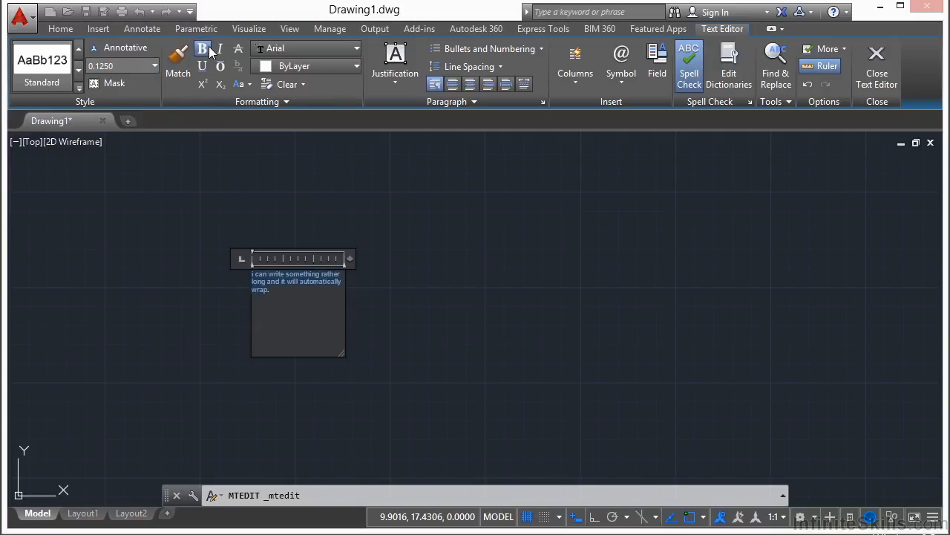
{"action": "left_click", "coordinate": [238, 48]}
{"action": "scroll", "coordinate": [286, 285], "scroll_direction": "up", "scroll_amount": 3}
{"action": "left_click", "coordinate": [475, 279]}
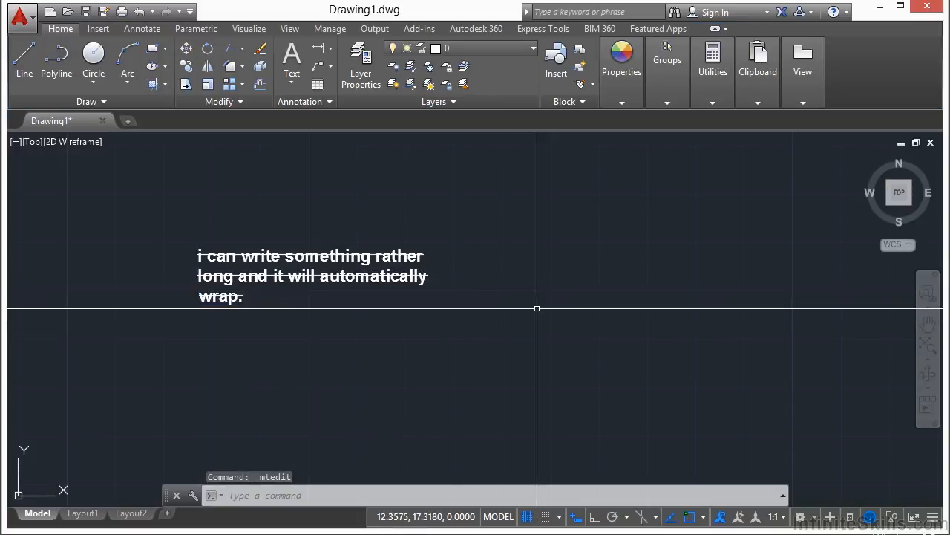
Show the properties of the multiline text and set its rotation to 35.
{"action": "left_click", "coordinate": [386, 278]}
{"action": "middle_click_drag", "start_coordinate": [483, 320], "coordinate": [646, 326]}
{"action": "key", "text": "ctrl+1"}
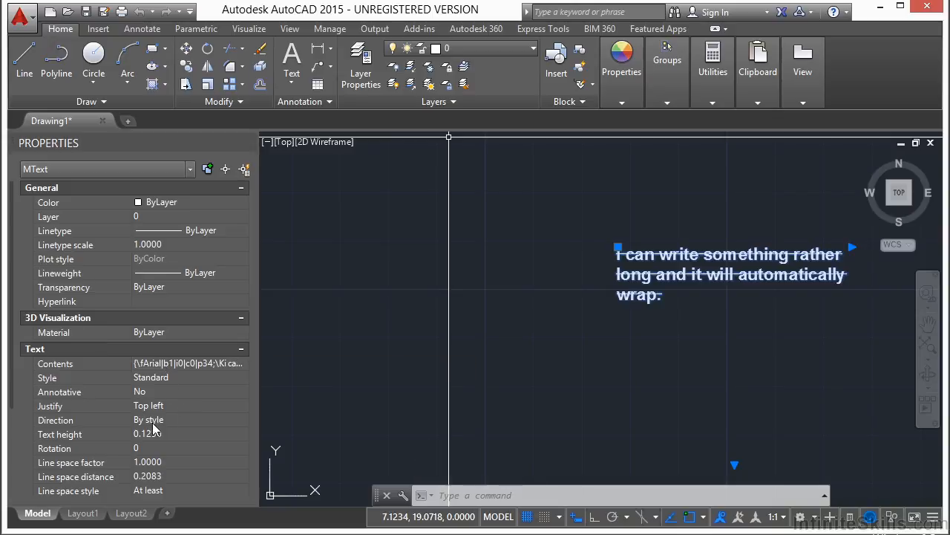
{"action": "left_click", "coordinate": [168, 447]}
{"action": "type", "text": "35"}
{"action": "key", "text": "Tab"}
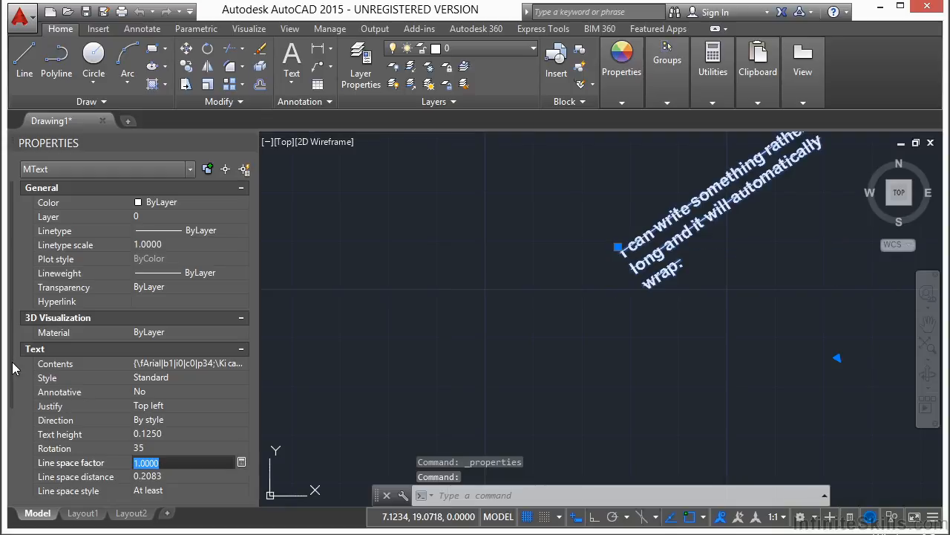
Set the text's line space distance to 0.5000 (factor 2.4000) and review its remaining text and geometry properties.
{"action": "left_click_drag", "start_coordinate": [13, 363], "coordinate": [13, 388]}
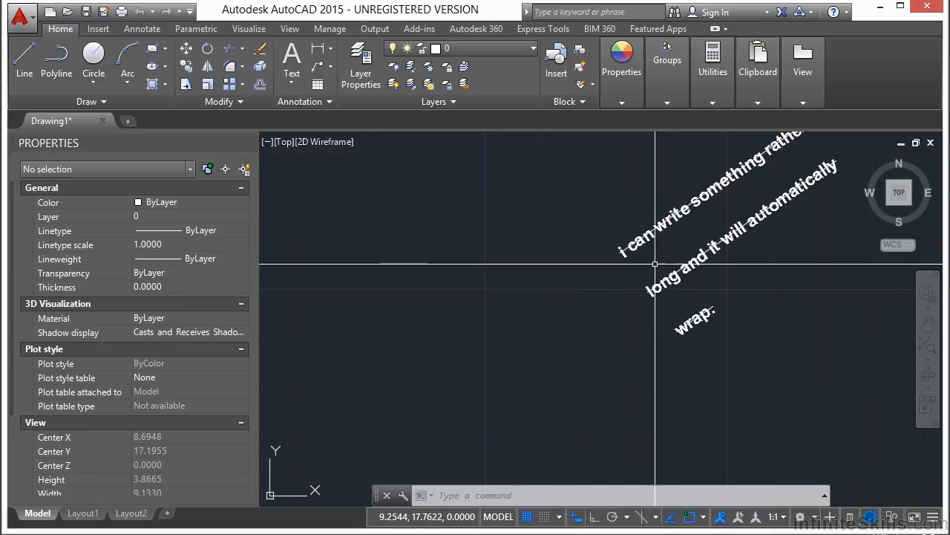
{"action": "left_click", "coordinate": [648, 230]}
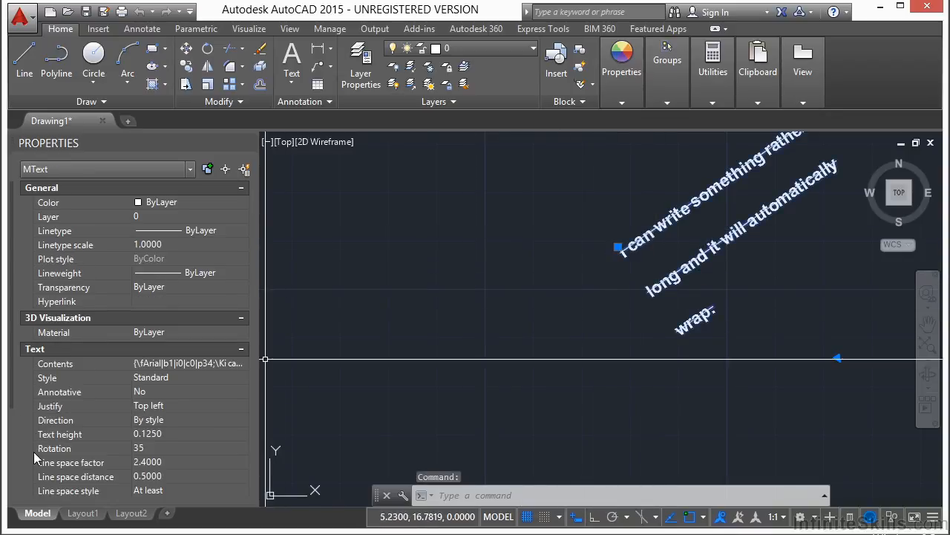
{"action": "scroll", "coordinate": [15, 475], "scroll_direction": "down", "scroll_amount": 3}
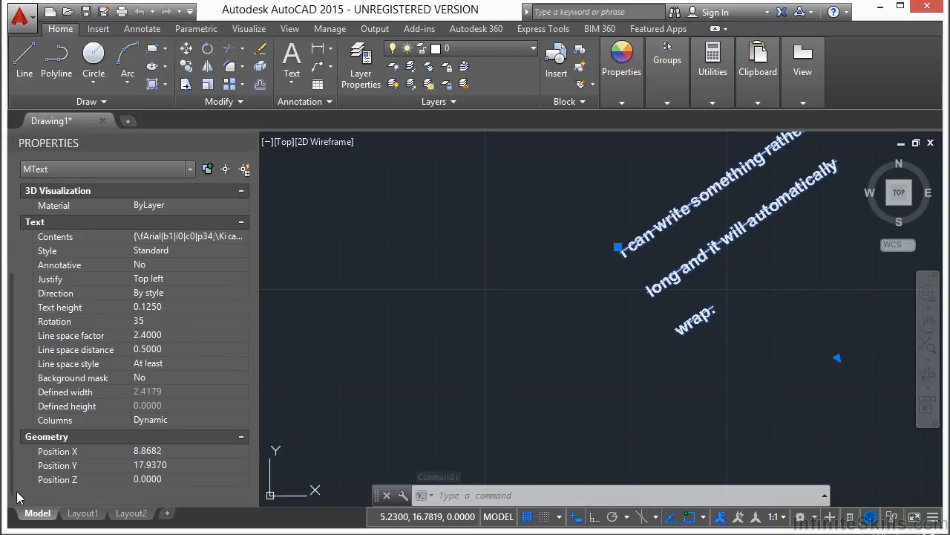
Apply a background mask to the multiline text with a border offset factor of 2 and a red fill.
{"action": "left_click", "coordinate": [96, 383]}
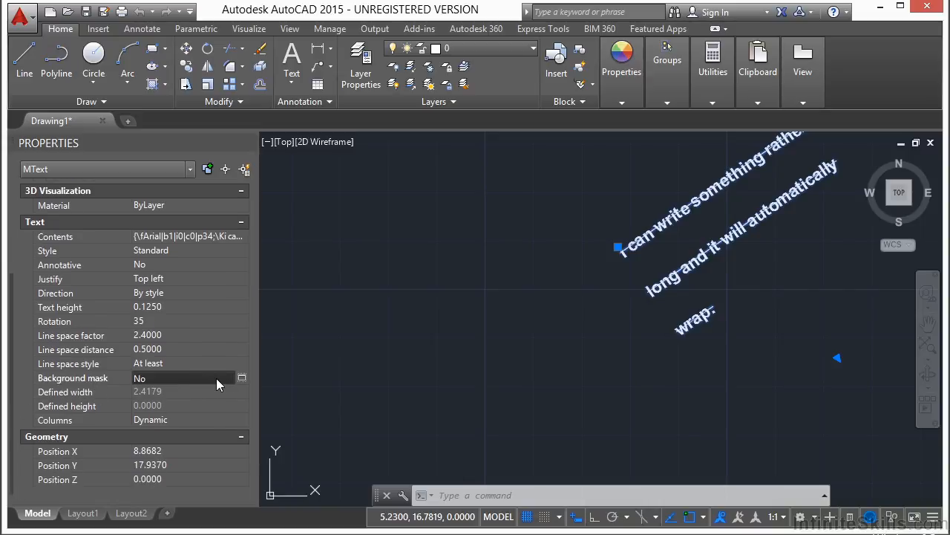
{"action": "left_click", "coordinate": [241, 378]}
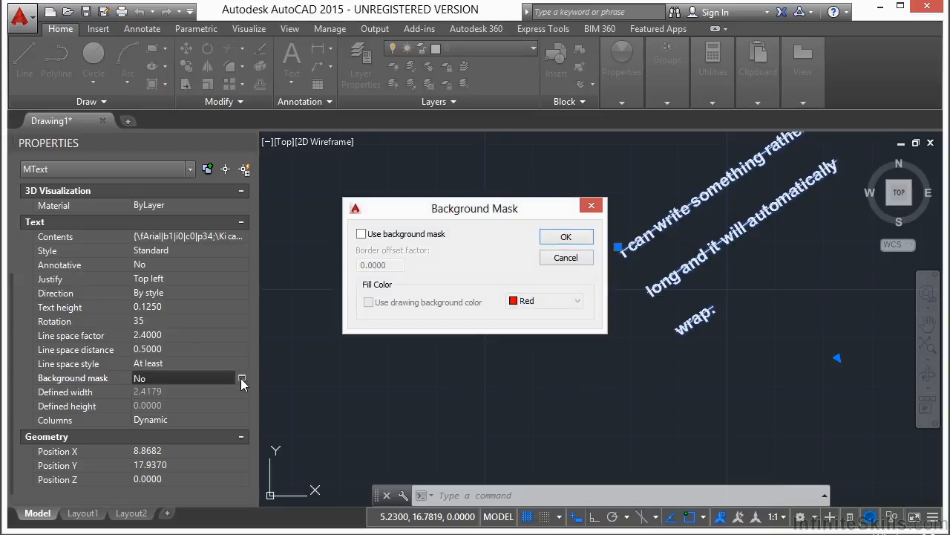
{"action": "left_click", "coordinate": [362, 235]}
{"action": "left_click_drag", "start_coordinate": [396, 273], "coordinate": [370, 273]}
{"action": "type", "text": "1"}
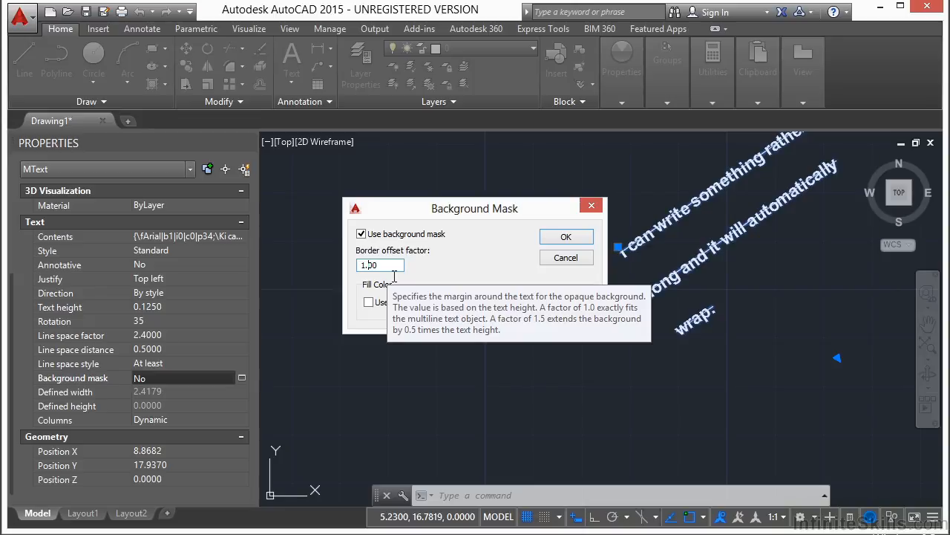
{"action": "left_click_drag", "start_coordinate": [397, 272], "coordinate": [356, 272]}
{"action": "type", "text": "2"}
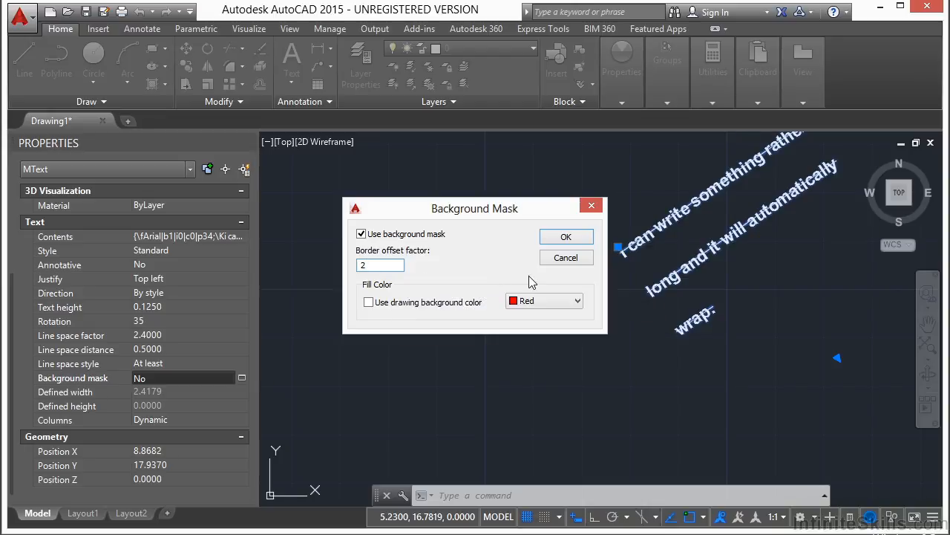
{"action": "left_click", "coordinate": [558, 302]}
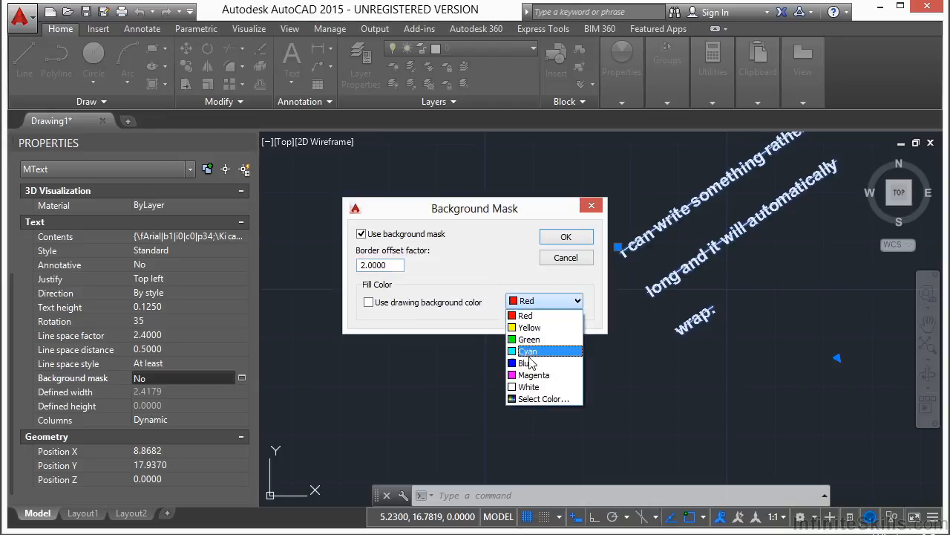
{"action": "left_click", "coordinate": [542, 316]}
{"action": "left_click", "coordinate": [566, 237]}
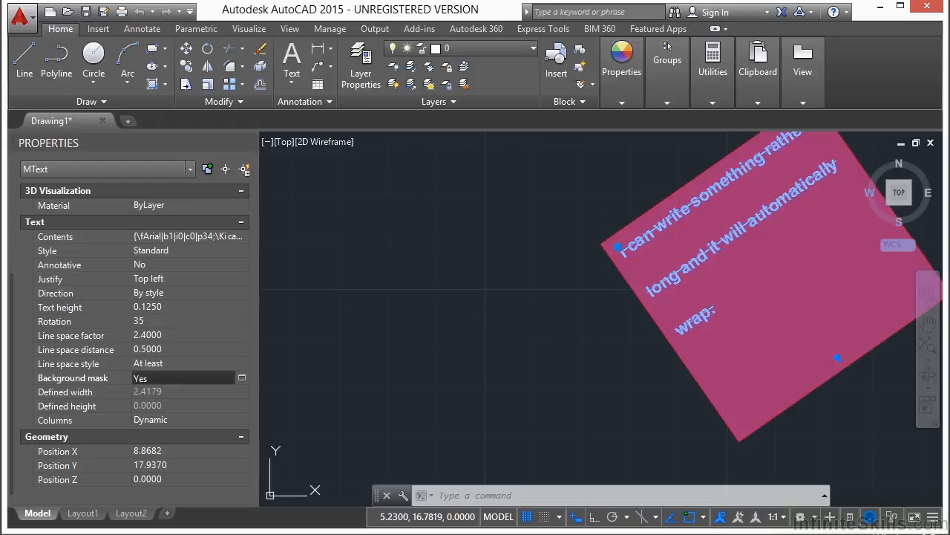
Shorten the masked text frame and adjust its width until the text wraps onto two lines, and deselect it.
{"action": "middle_click_drag", "start_coordinate": [779, 182], "coordinate": [631, 219]}
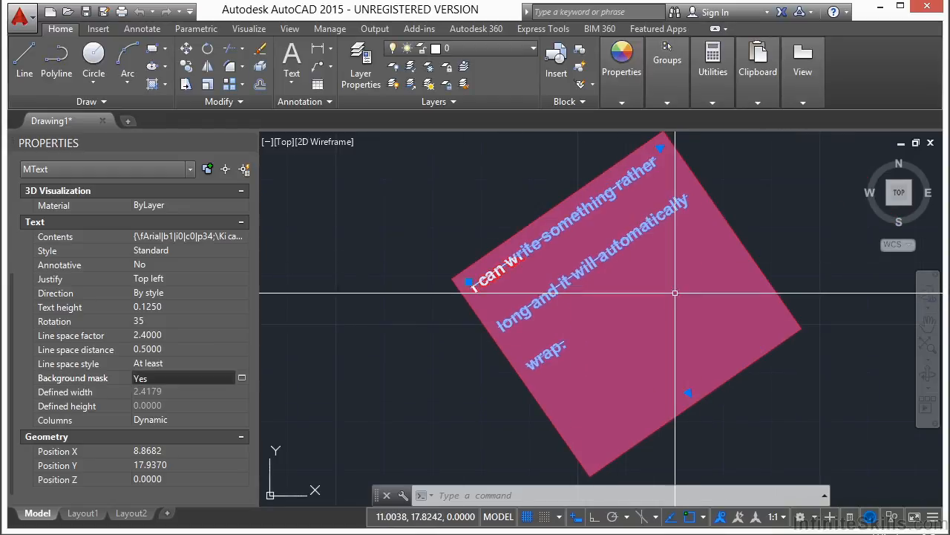
{"action": "middle_click_drag", "start_coordinate": [677, 305], "coordinate": [620, 309]}
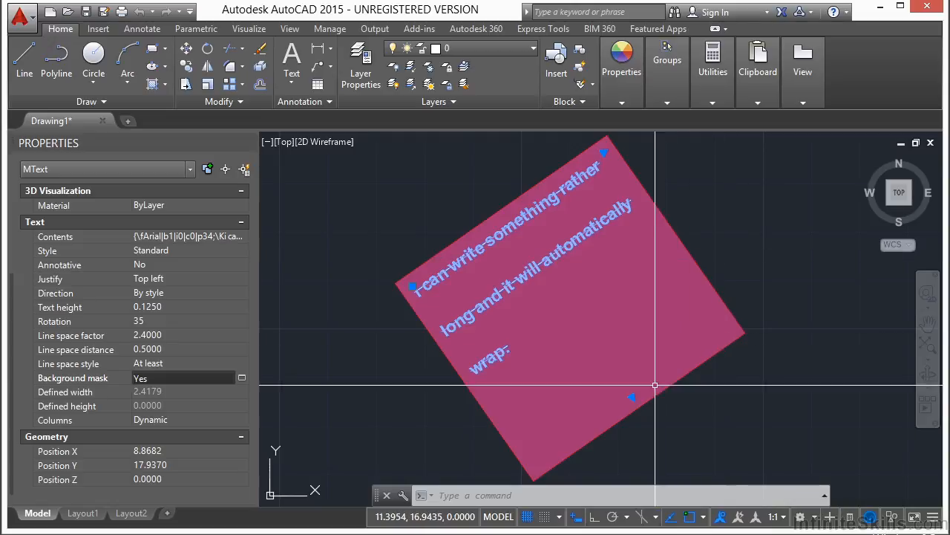
{"action": "left_click", "coordinate": [632, 397]}
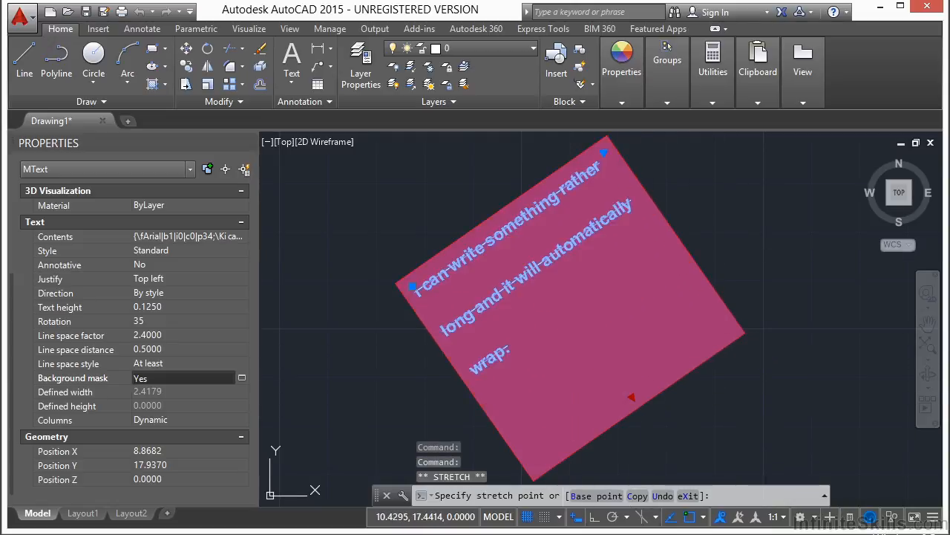
{"action": "left_click", "coordinate": [580, 322]}
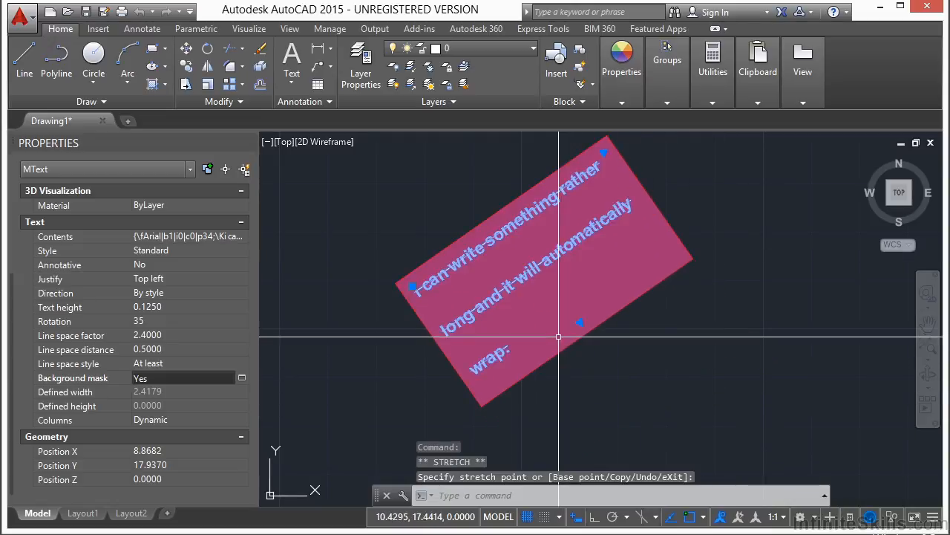
{"action": "left_click", "coordinate": [605, 152]}
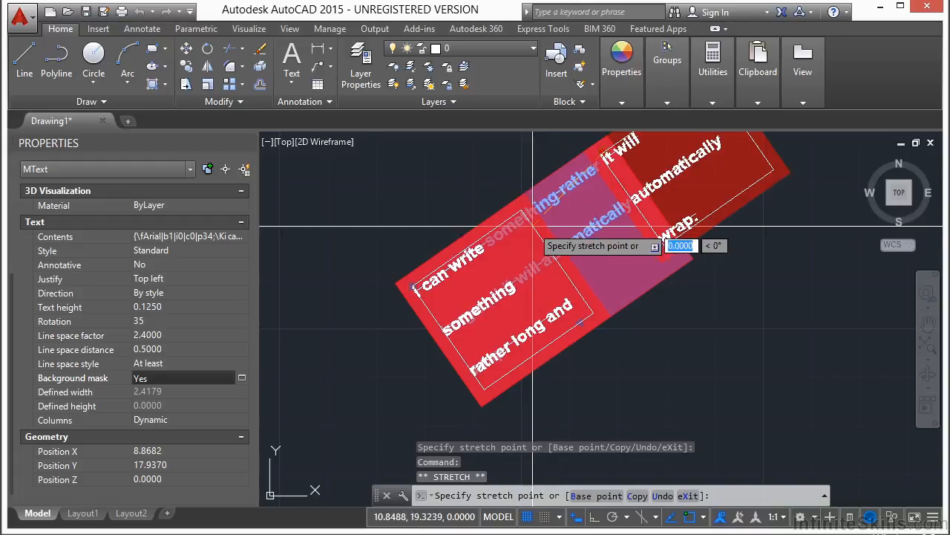
{"action": "left_click", "coordinate": [506, 254]}
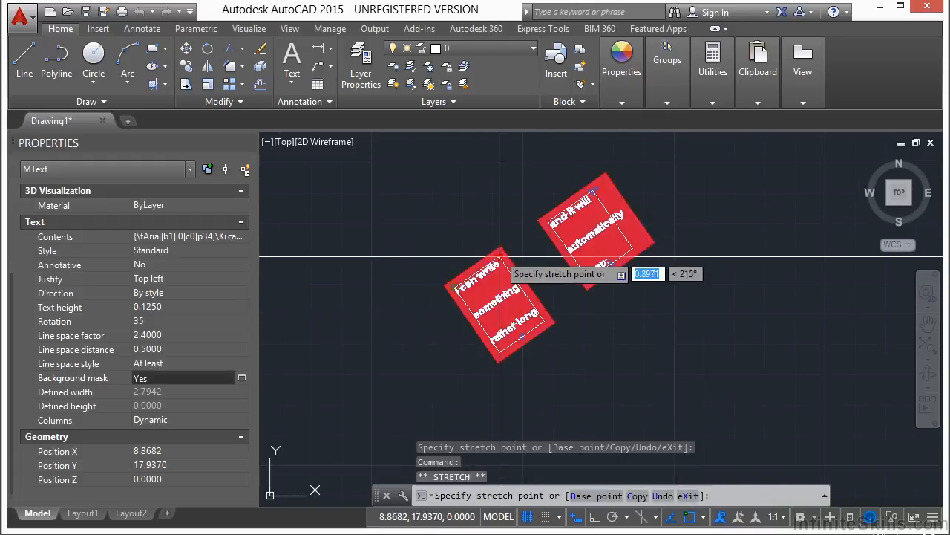
{"action": "left_click", "coordinate": [642, 319]}
{"action": "key", "text": "Escape"}
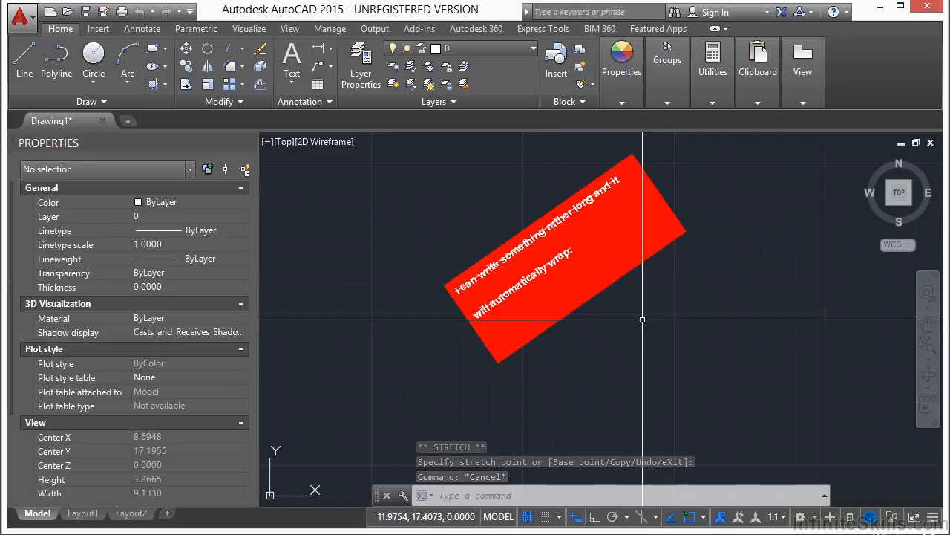